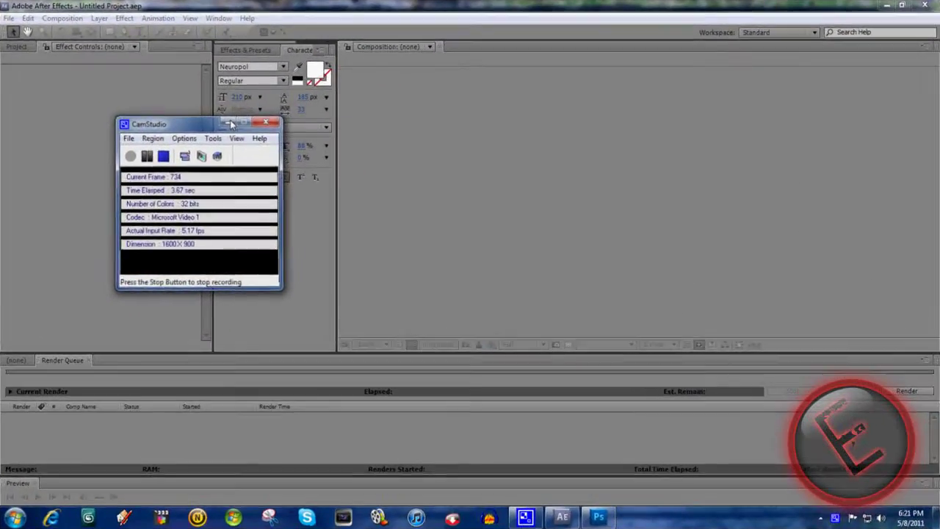
# Minimize CamStudio and bring up the E logo document in Photoshop.
pyautogui.click(230, 120)
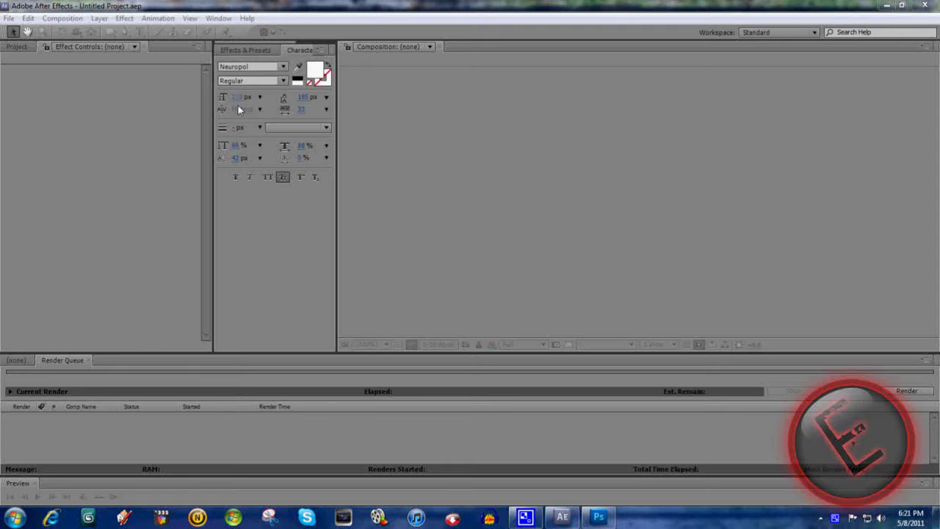
pyautogui.click(599, 518)
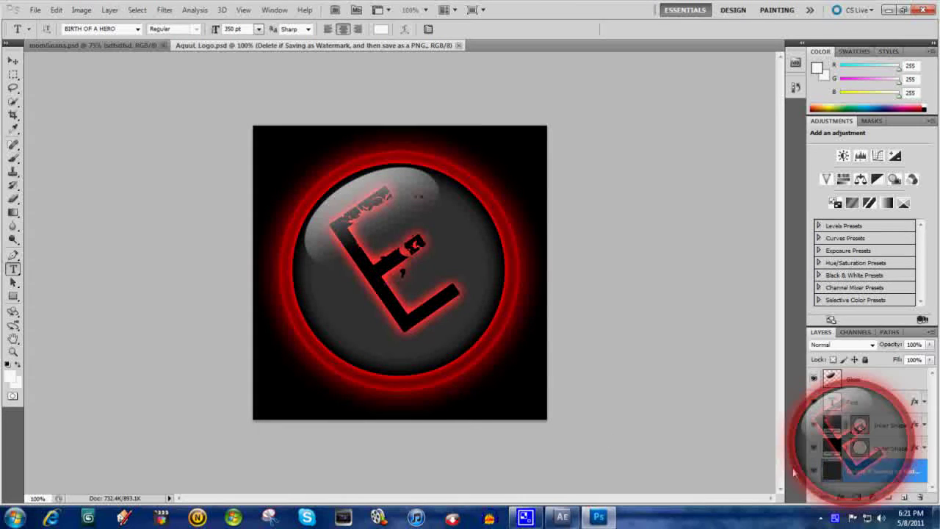
# Turn off the black background layer's visibility, leaving the E logo on a transparent canvas.
pyautogui.click(813, 470)
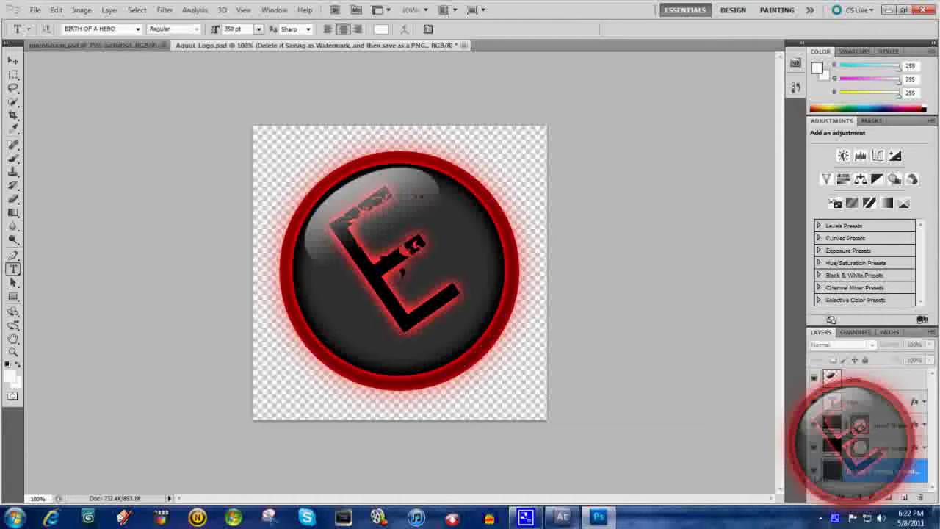
pyautogui.click(814, 470)
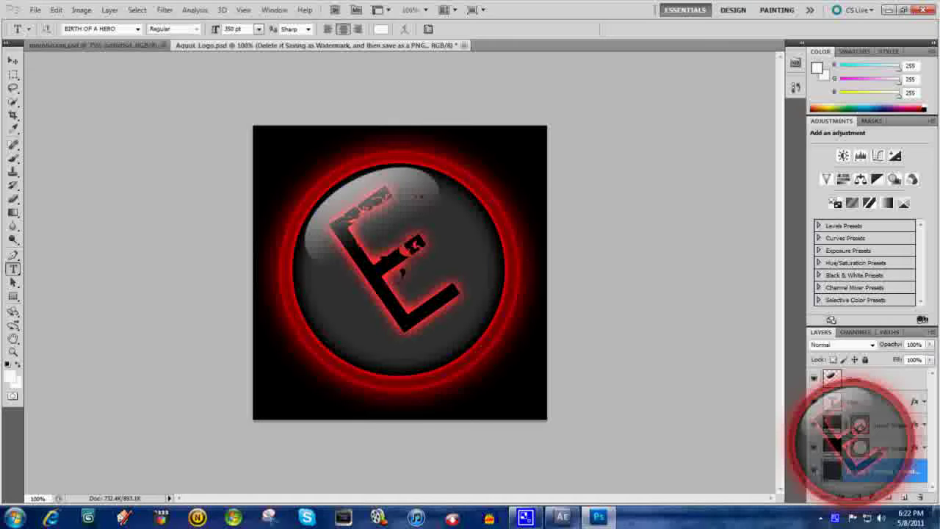
pyautogui.click(814, 470)
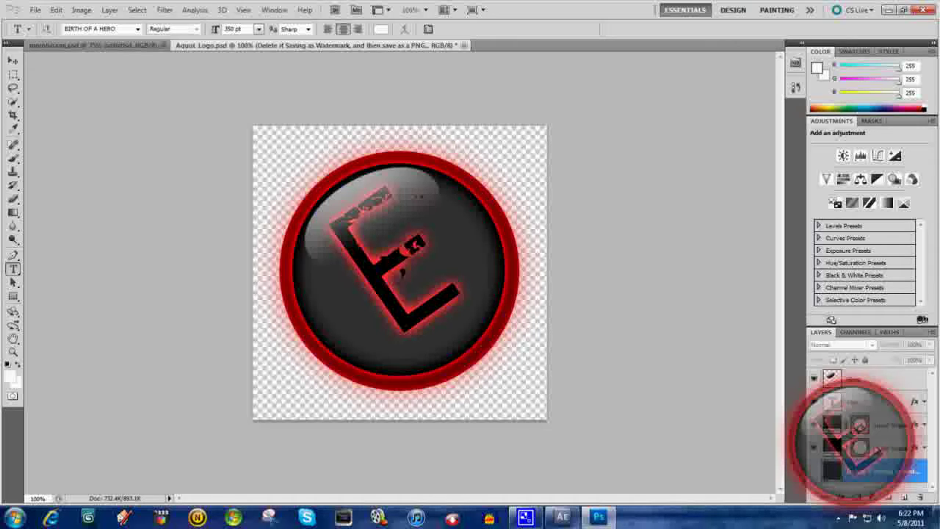
# Adjust the Outer Glow size in the Inner Shape layer's Blending Options, then confirm.
pyautogui.click(892, 425)
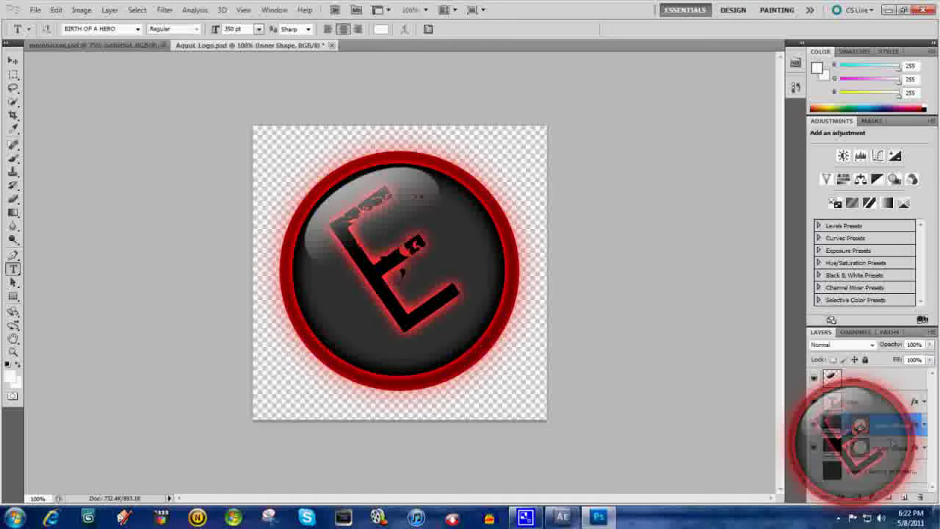
pyautogui.click(891, 444)
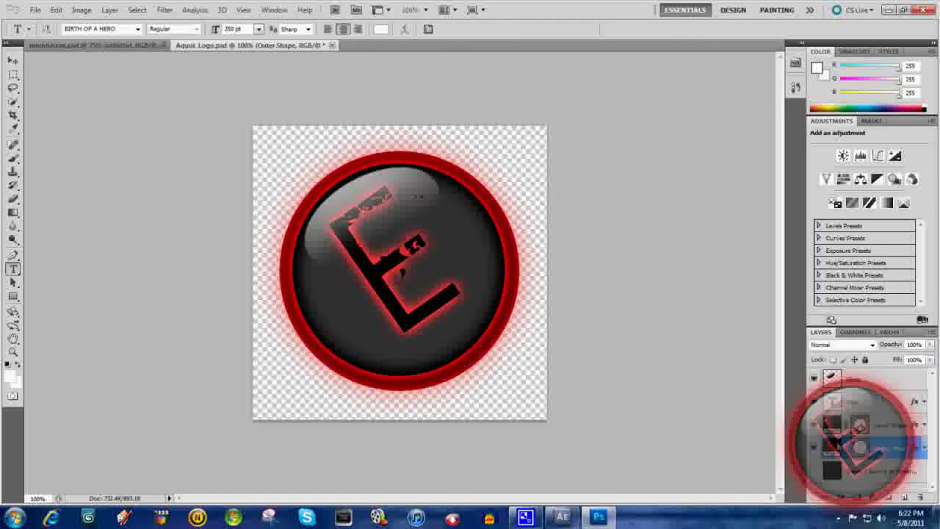
pyautogui.rightClick(858, 425)
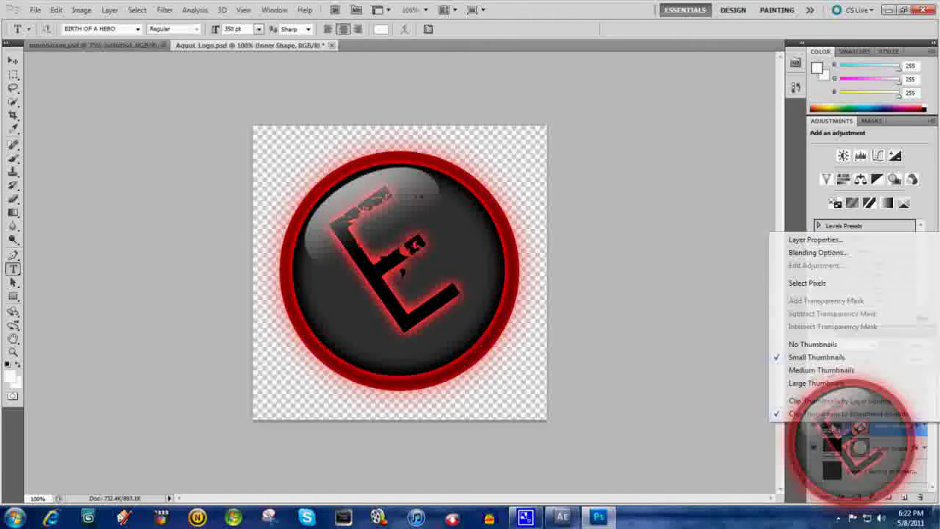
pyautogui.click(812, 252)
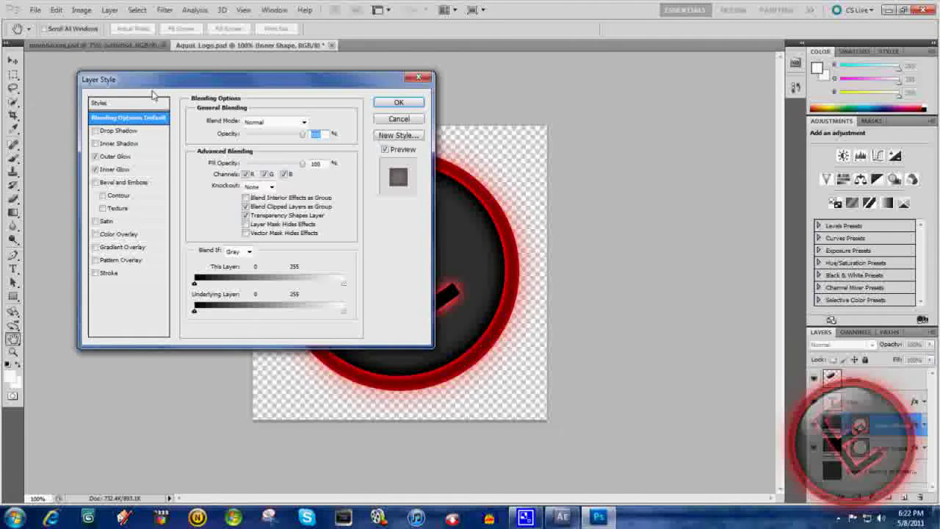
pyautogui.moveTo(152, 79); pyautogui.dragTo(594, 117)
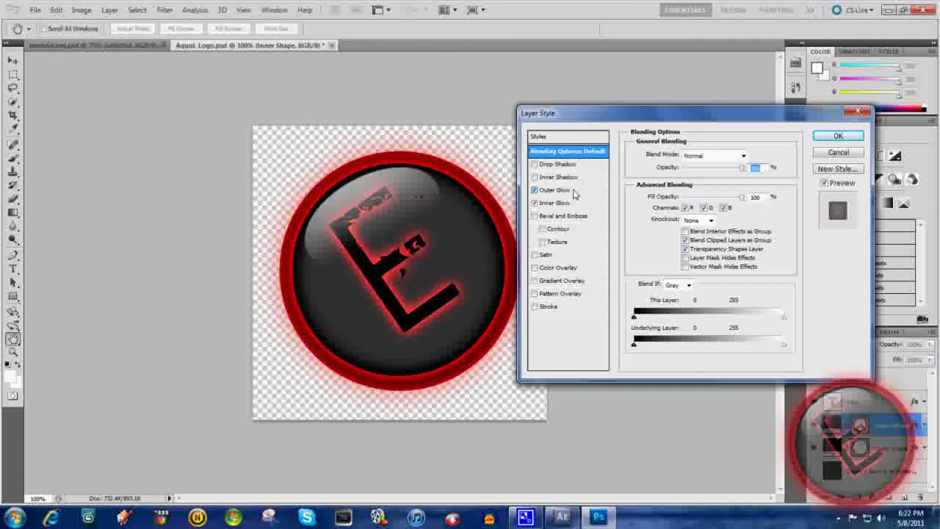
pyautogui.click(567, 190)
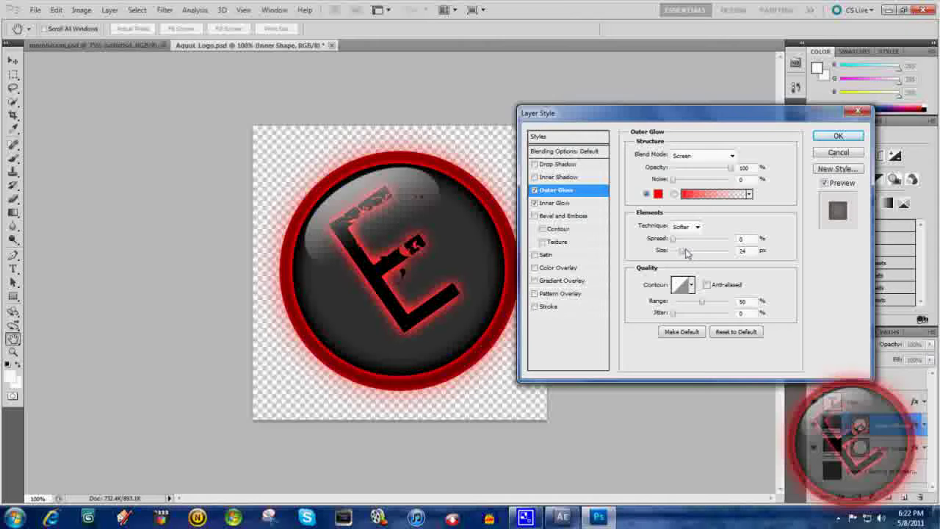
pyautogui.moveTo(685, 252); pyautogui.dragTo(761, 254)
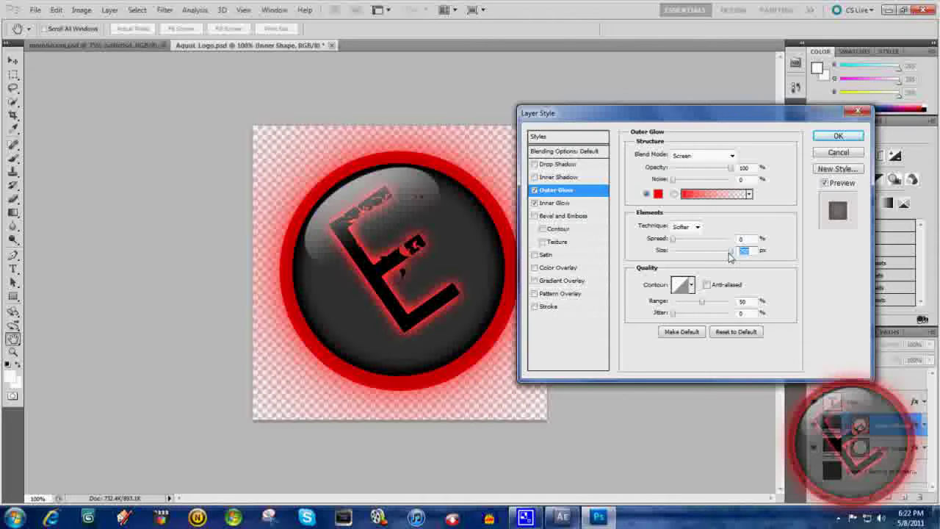
pyautogui.moveTo(731, 255); pyautogui.dragTo(689, 250)
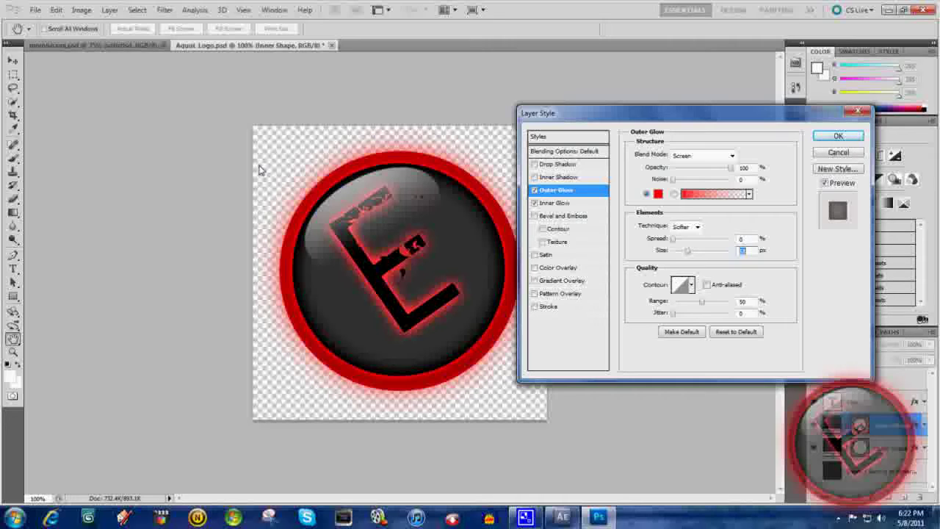
pyautogui.click(852, 155)
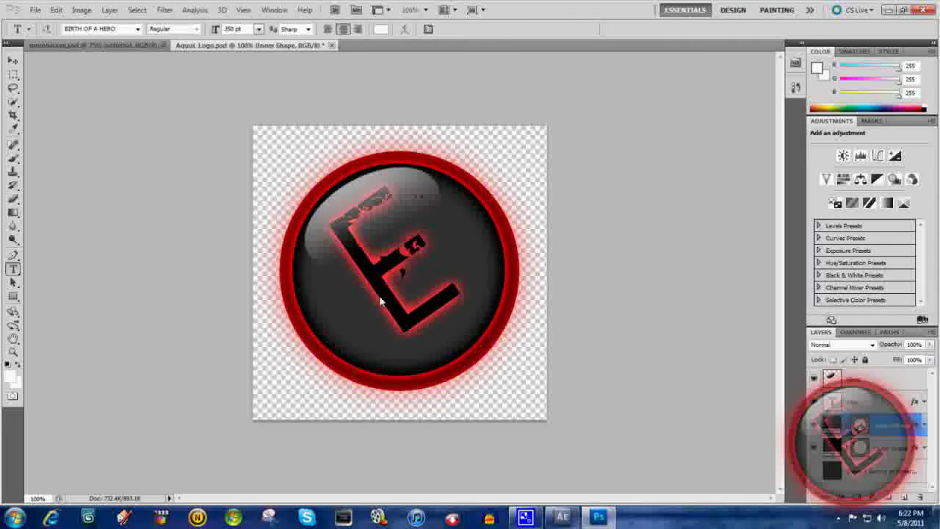
# Start a Save As for the logo with PNG as the file format.
pyautogui.click(34, 11)
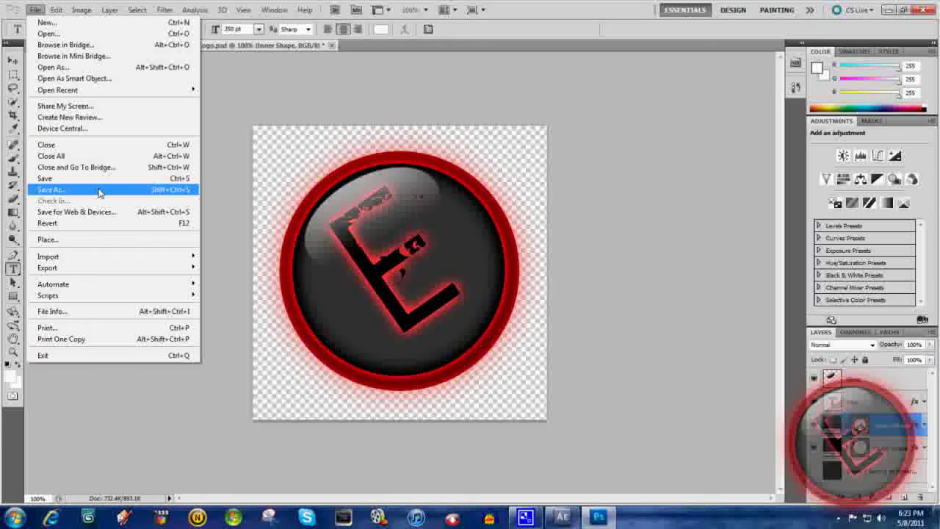
pyautogui.click(99, 193)
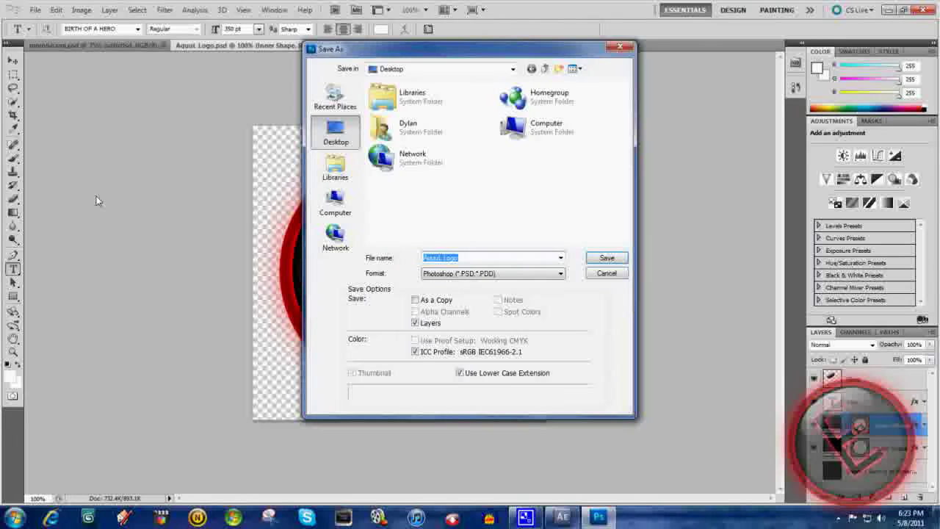
pyautogui.click(494, 274)
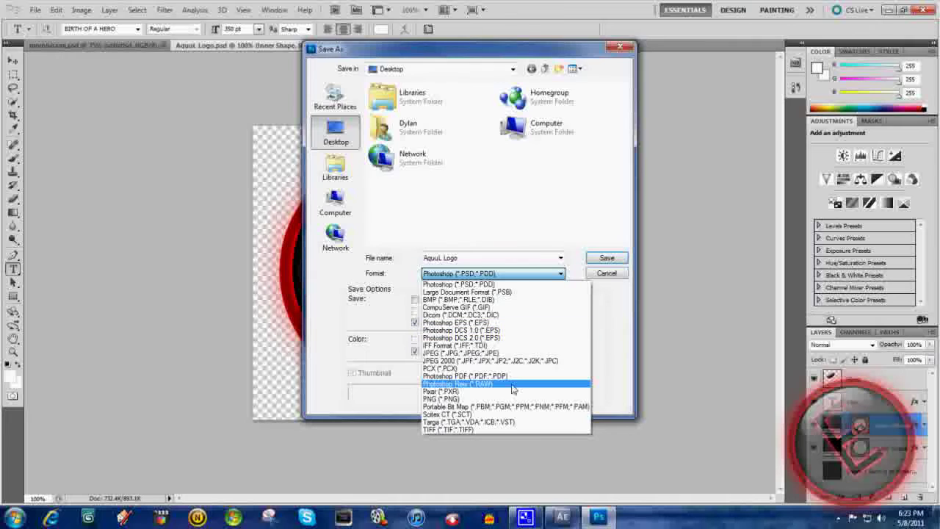
pyautogui.click(507, 399)
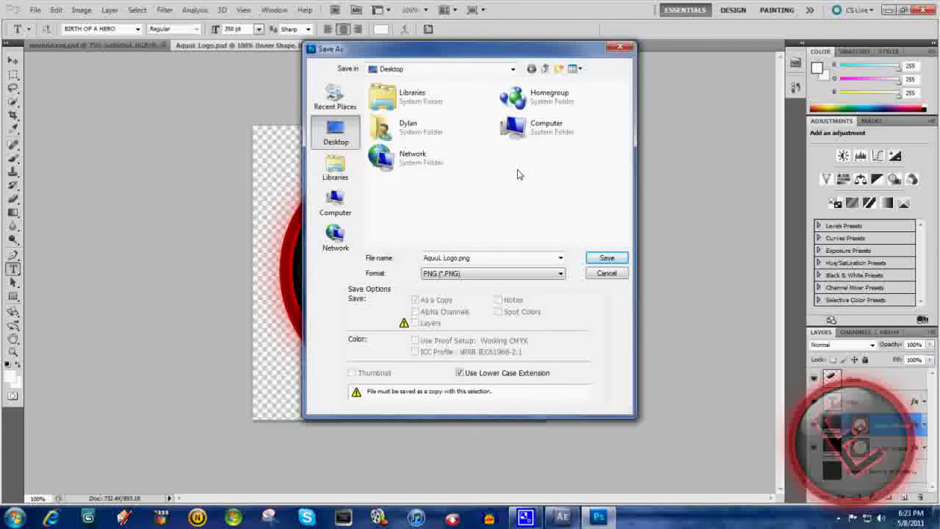
pyautogui.click(497, 274)
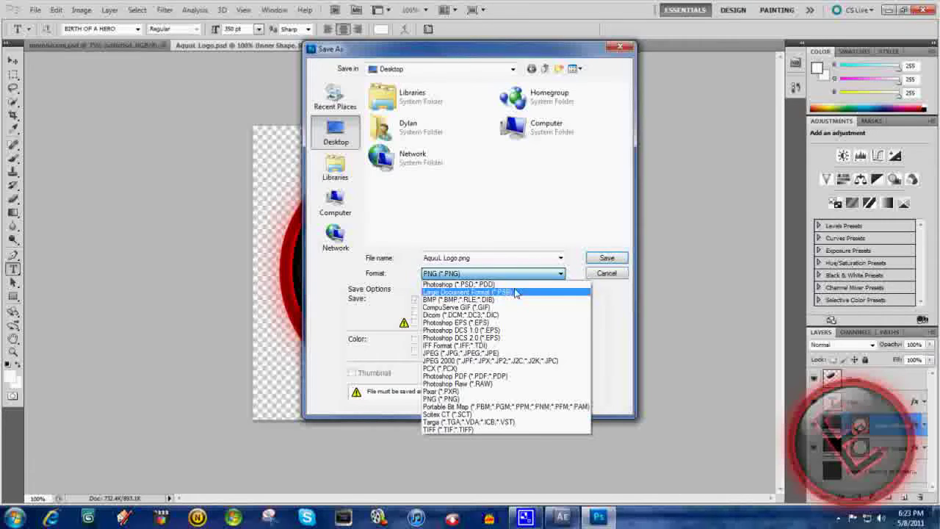
pyautogui.click(499, 252)
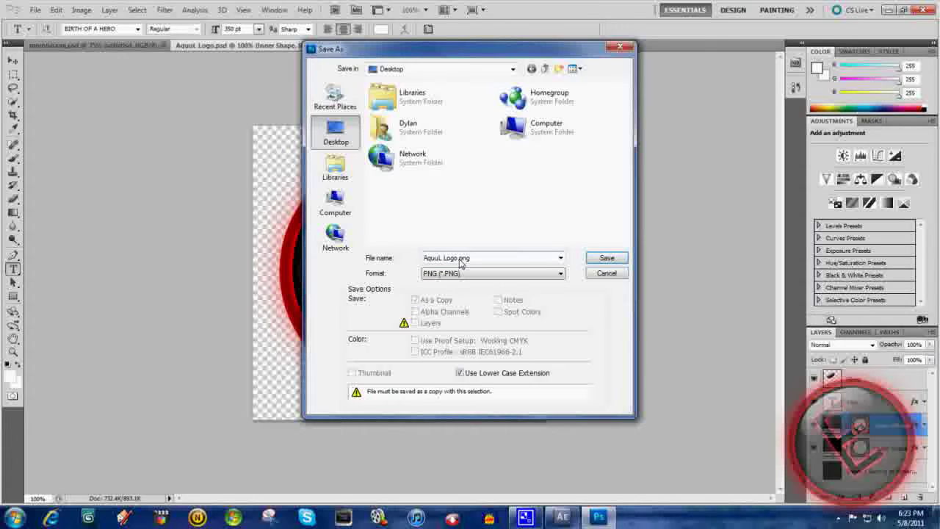
# Save the PNG as 'E Wyaer mark' with default PNG options, and minimize Photoshop.
pyautogui.moveTo(463, 259); pyautogui.dragTo(299, 257)
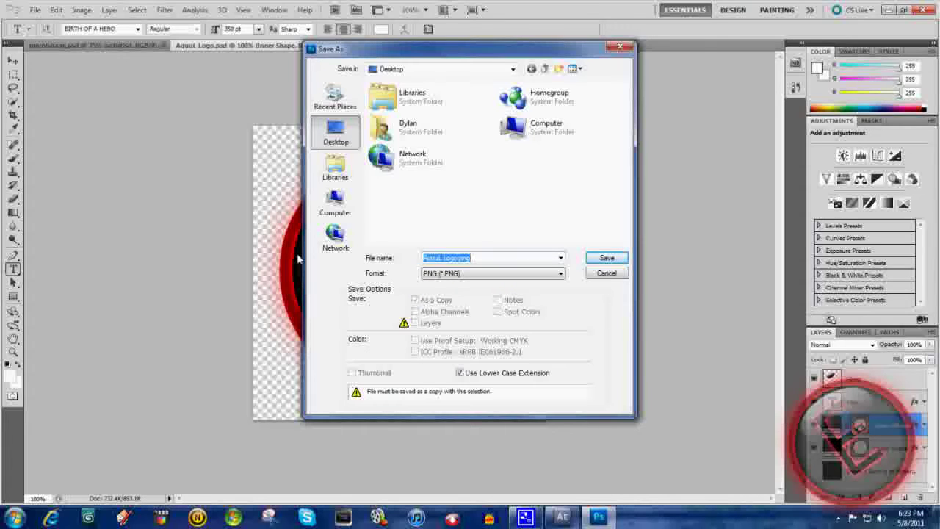
pyautogui.write('E W')
pyautogui.write('yaer mar')
pyautogui.write('k')
pyautogui.press('Left')
pyautogui.press('Left')
pyautogui.press('Left')
pyautogui.press('Right')
pyautogui.press('Right')
pyautogui.press('Right')
pyautogui.click(604, 259)
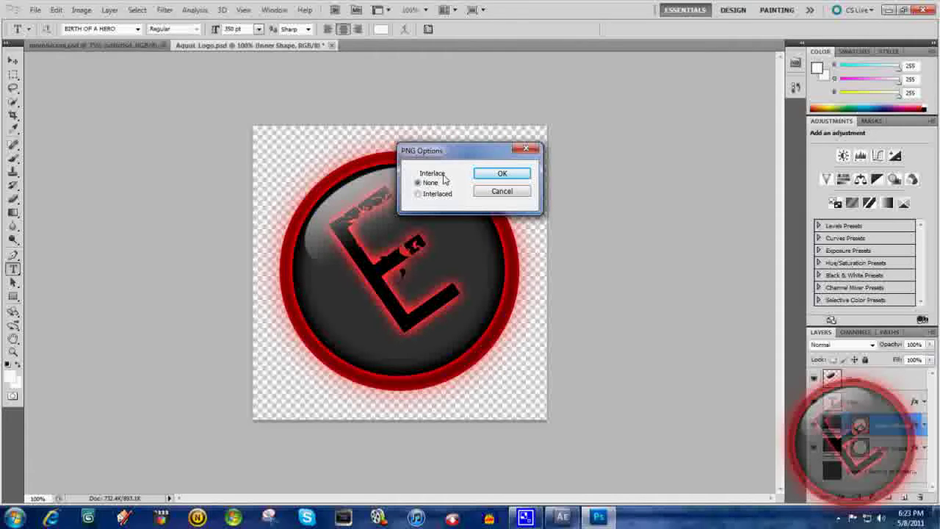
pyautogui.click(481, 177)
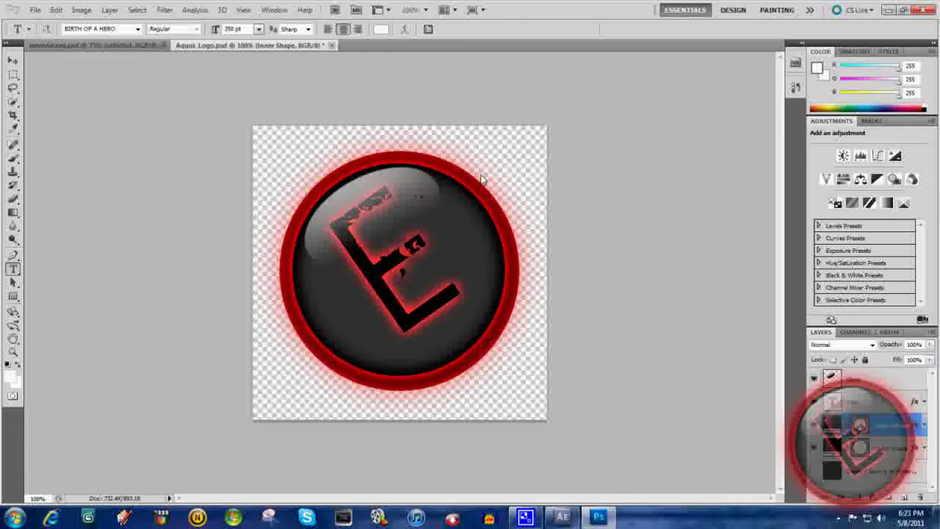
pyautogui.click(891, 11)
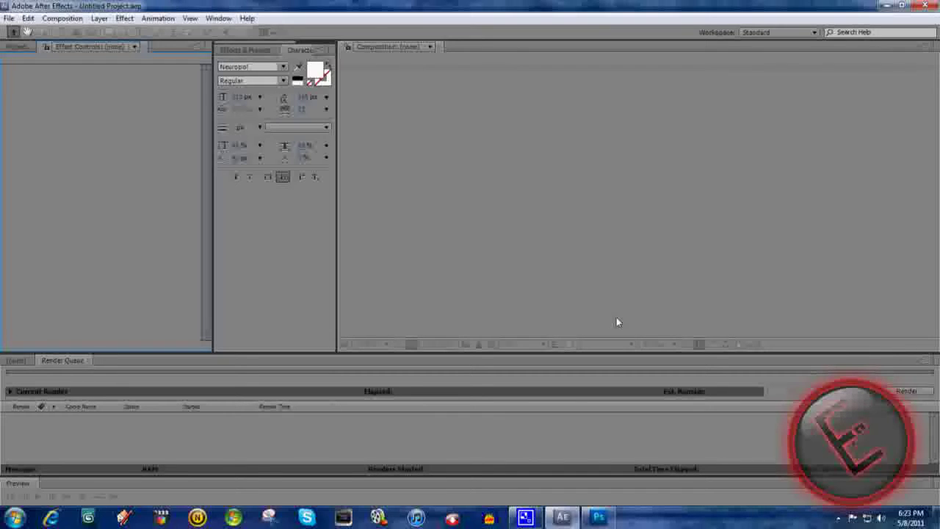
# Import the Guitar Hero 3 gameplay video from Libraries > Videos.
pyautogui.click(9, 18)
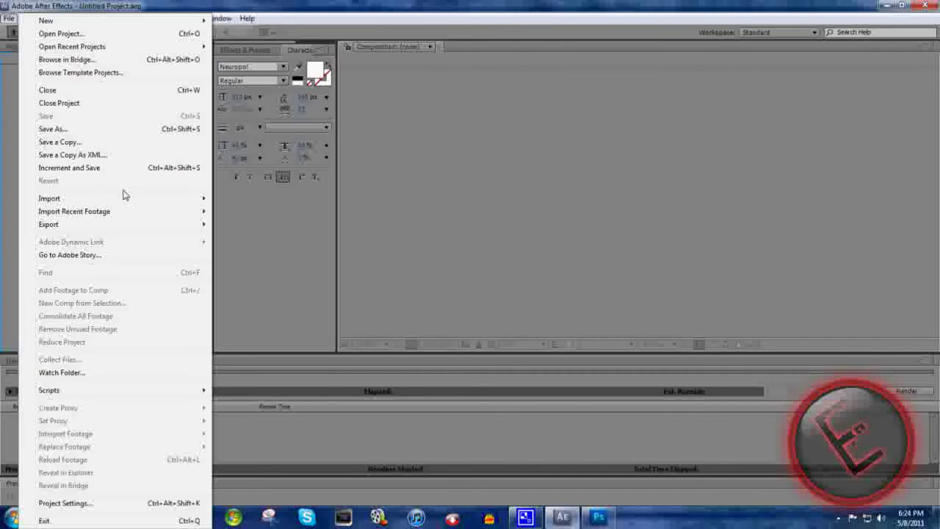
pyautogui.moveTo(50, 199)
pyautogui.click(224, 198)
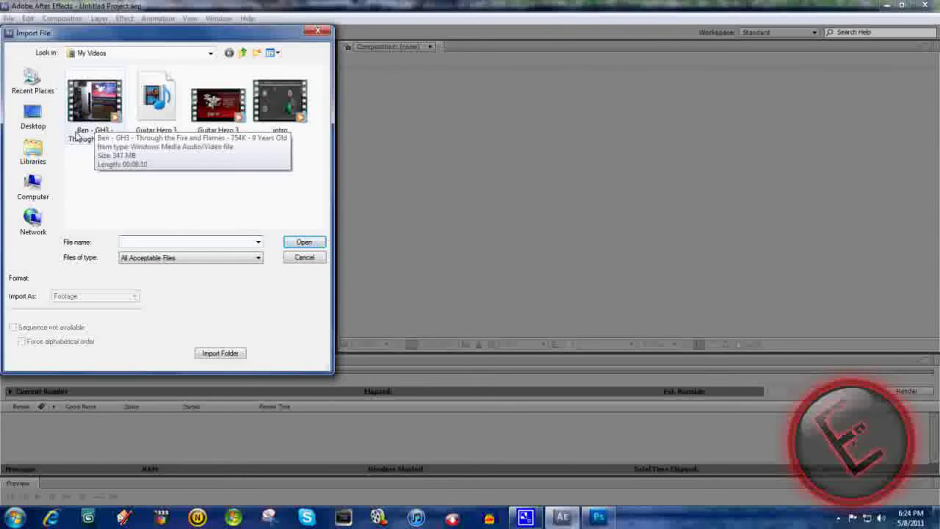
pyautogui.click(33, 153)
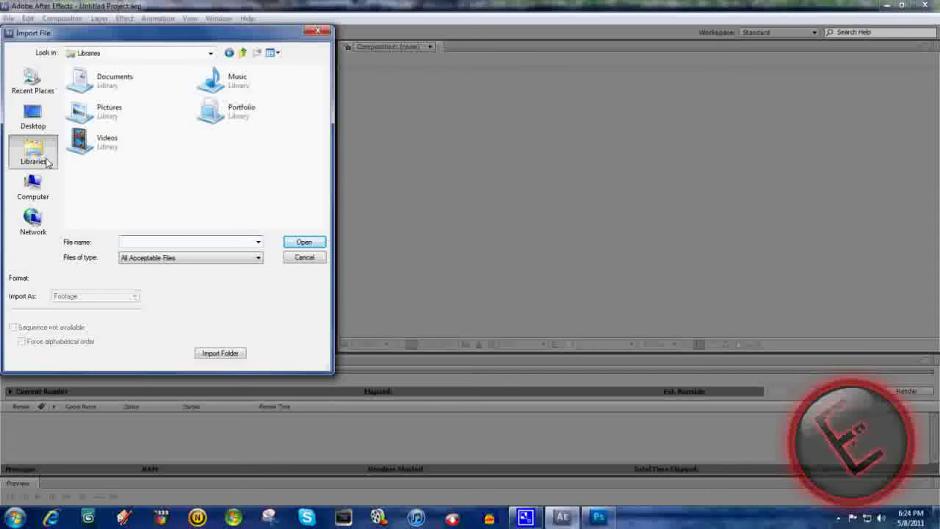
pyautogui.doubleClick(128, 146)
pyautogui.scroll(-1, 220, 213)
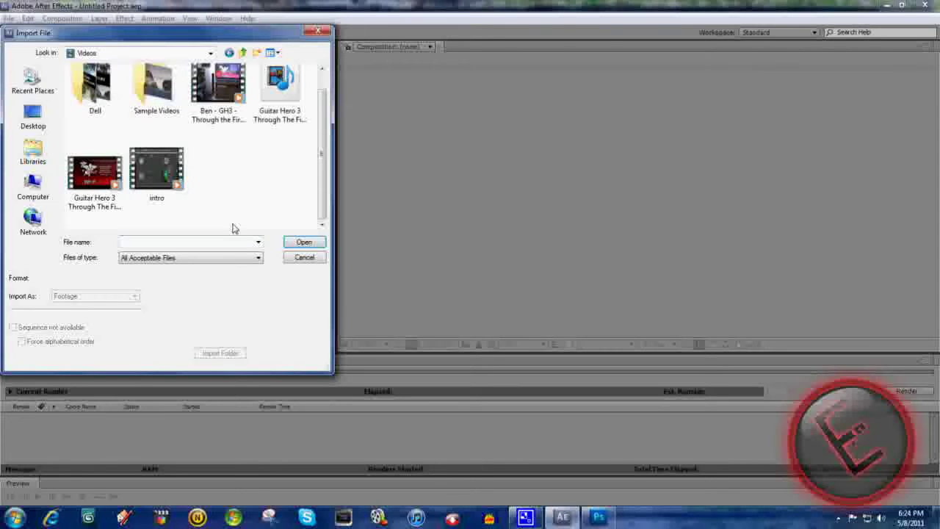
pyautogui.doubleClick(100, 181)
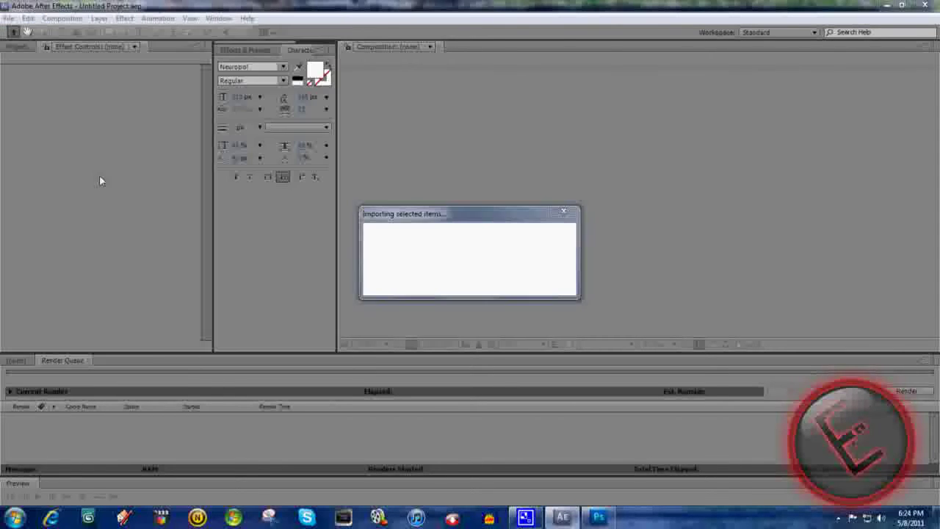
# Create a composition from the gameplay footage and scrub through its timeline.
pyautogui.press('Return')
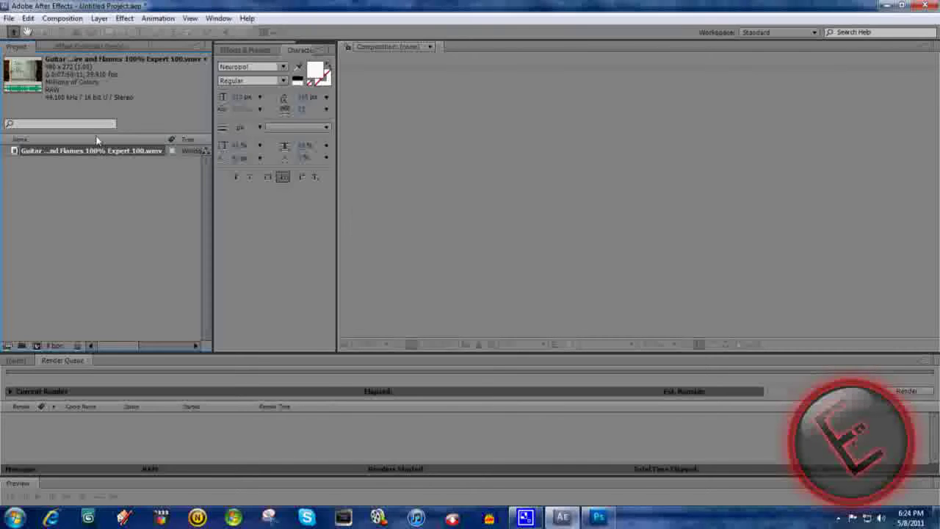
pyautogui.moveTo(123, 215)
pyautogui.mouseDown()
pyautogui.moveTo(157, 240)
pyautogui.moveTo(476, 222)
pyautogui.mouseUp()
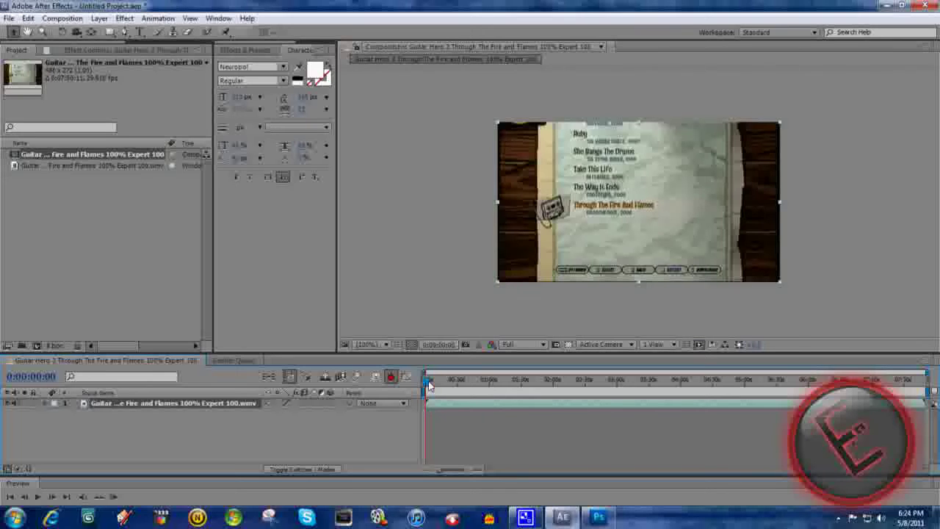
pyautogui.moveTo(429, 386)
pyautogui.mouseDown()
pyautogui.moveTo(682, 395)
pyautogui.moveTo(574, 390)
pyautogui.moveTo(395, 405)
pyautogui.mouseUp()
# Import E Wyaer mark.png from the Desktop and add it to the composition timeline.
pyautogui.click(9, 19)
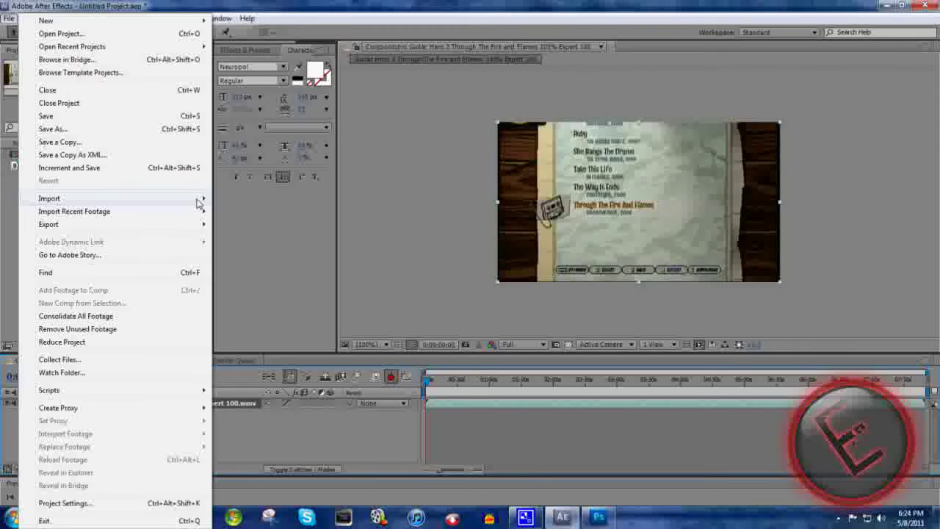
pyautogui.click(235, 199)
pyautogui.click(33, 117)
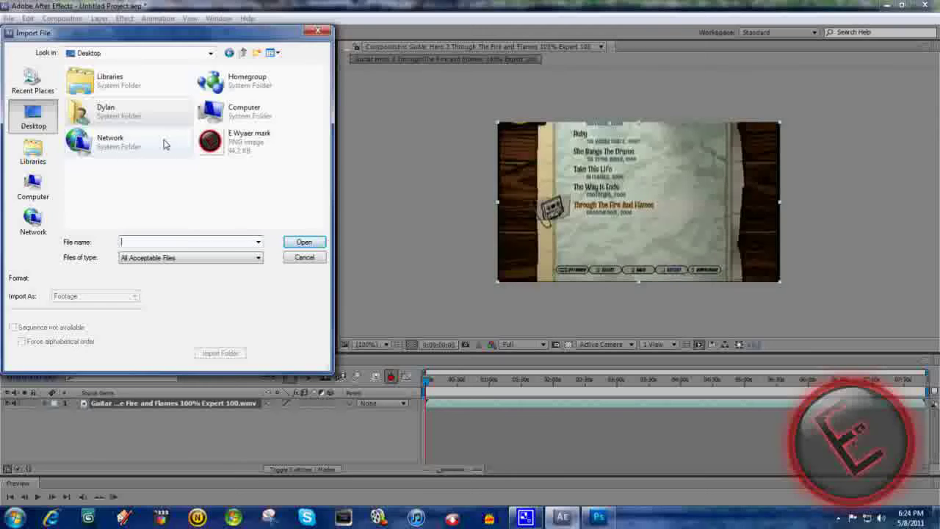
pyautogui.doubleClick(220, 140)
pyautogui.moveTo(50, 156)
pyautogui.mouseDown()
pyautogui.moveTo(553, 173)
pyautogui.moveTo(558, 214)
pyautogui.mouseUp()
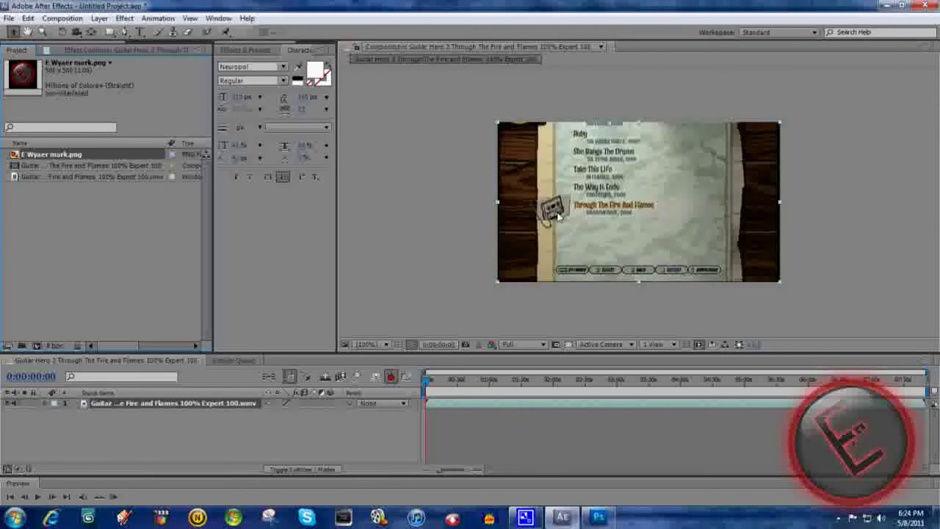
pyautogui.moveTo(46, 150); pyautogui.dragTo(194, 461)
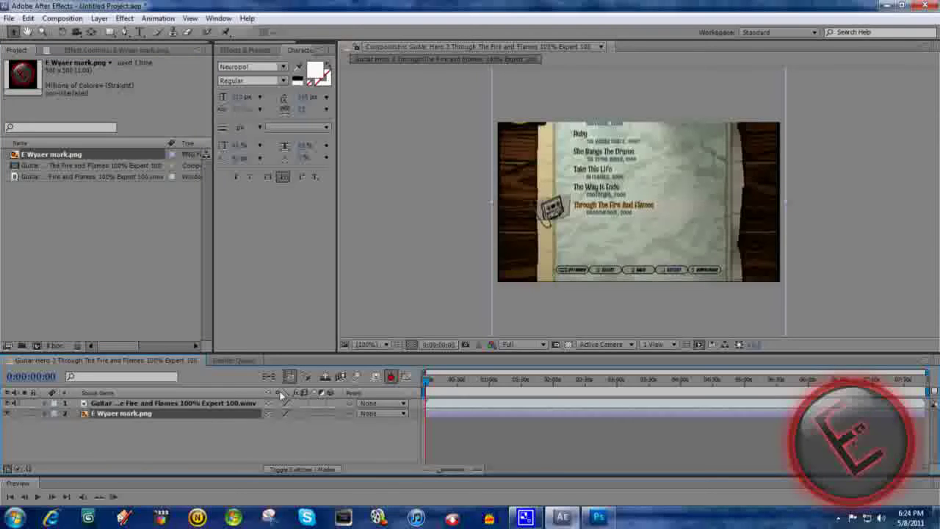
# Move the logo layer above the gameplay video in the timeline.
pyautogui.keyDown('shift'); pyautogui.click(134, 413); pyautogui.keyUp('shift')
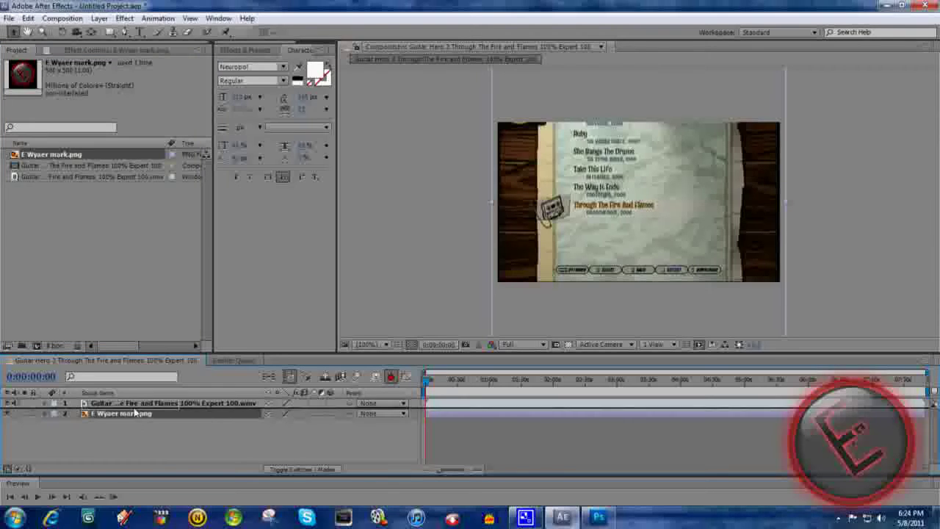
pyautogui.moveTo(134, 412); pyautogui.dragTo(137, 405)
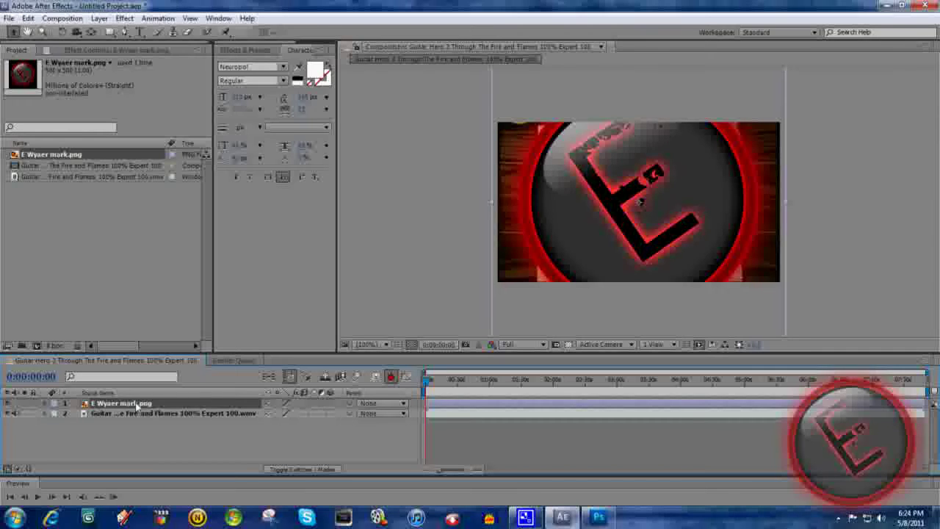
pyautogui.scroll(-2, 641, 203)
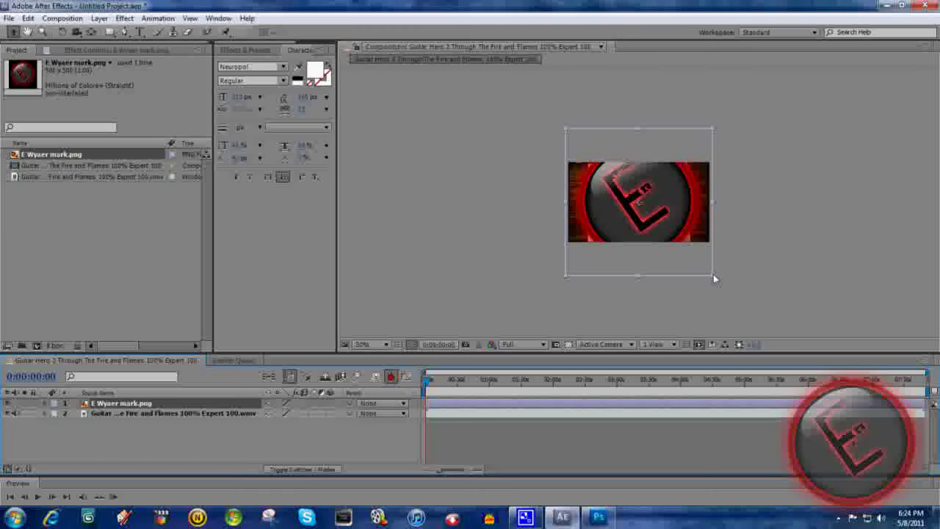
# Scale the logo down to a small badge in the frame's bottom-right corner.
pyautogui.moveTo(714, 276)
pyautogui.mouseDown()
pyautogui.moveTo(683, 225)
pyautogui.moveTo(856, 416)
pyautogui.mouseUp()
pyautogui.moveTo(855, 337)
pyautogui.mouseDown()
pyautogui.moveTo(683, 244)
pyautogui.moveTo(670, 223)
pyautogui.mouseUp()
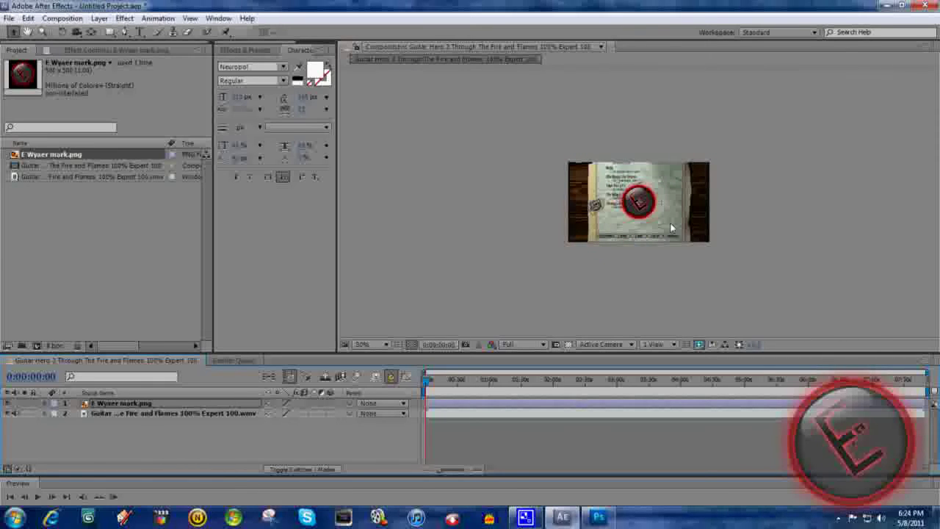
pyautogui.press('.')
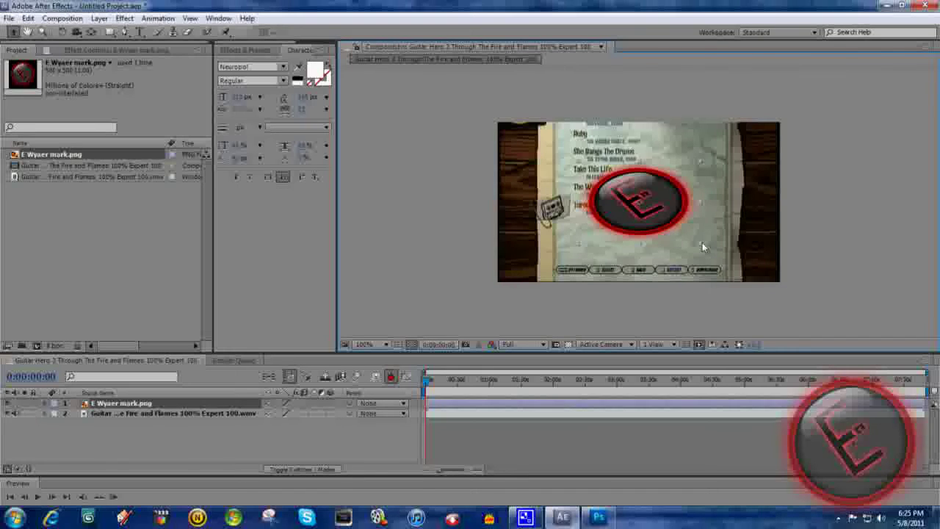
pyautogui.moveTo(702, 242)
pyautogui.mouseDown()
pyautogui.moveTo(692, 240)
pyautogui.moveTo(702, 258)
pyautogui.moveTo(682, 230)
pyautogui.moveTo(753, 269)
pyautogui.mouseUp()
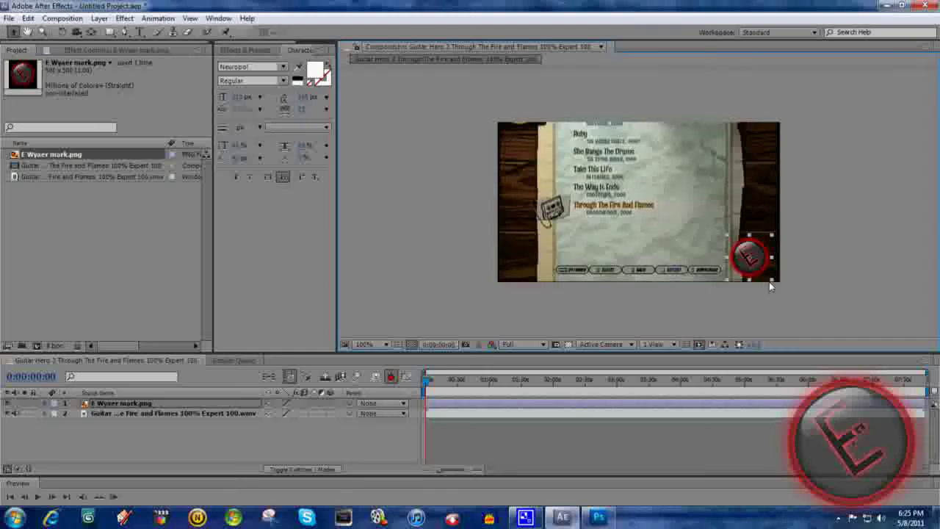
pyautogui.click(772, 282)
pyautogui.click(770, 278)
pyautogui.click(770, 280)
pyautogui.click(770, 281)
pyautogui.moveTo(728, 236); pyautogui.dragTo(737, 244)
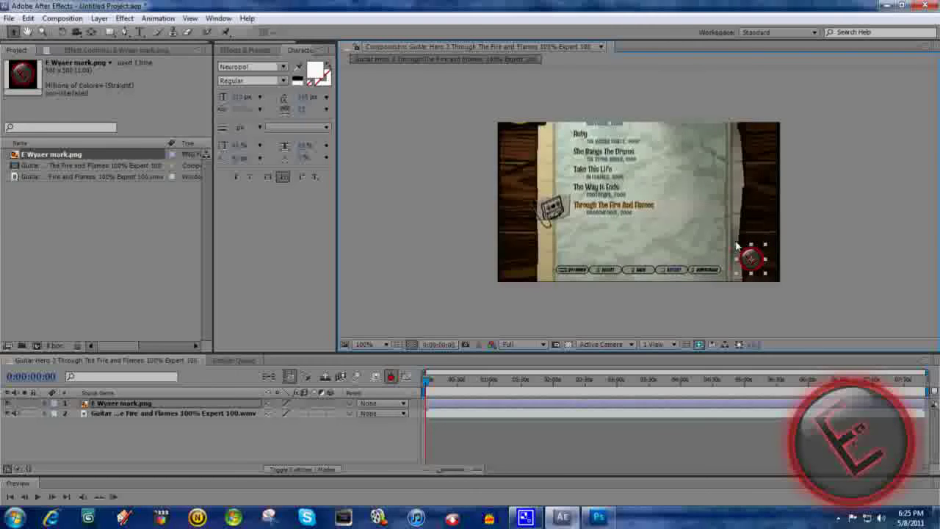
# Enlarge both layers together slightly so the video fills the frame.
pyautogui.hotkey('ctrl', 'a')
pyautogui.moveTo(738, 253); pyautogui.dragTo(725, 242)
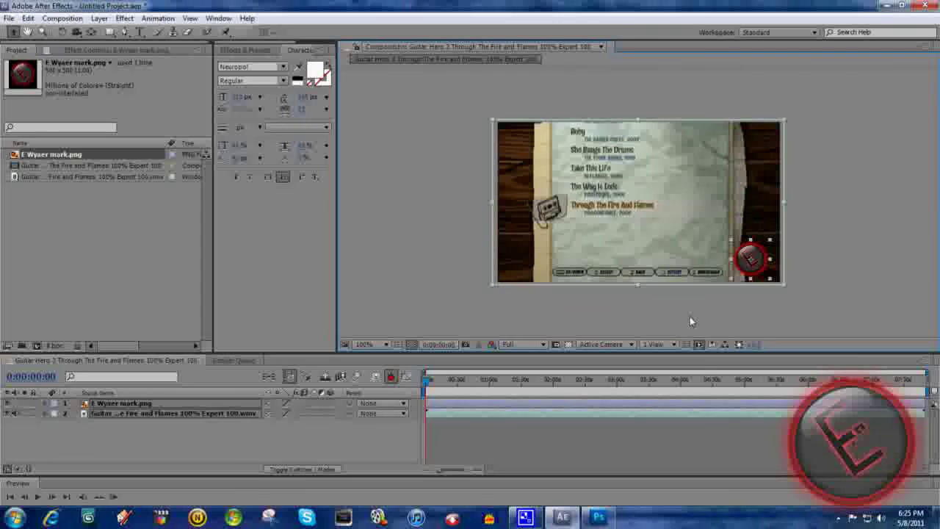
pyautogui.click(764, 294)
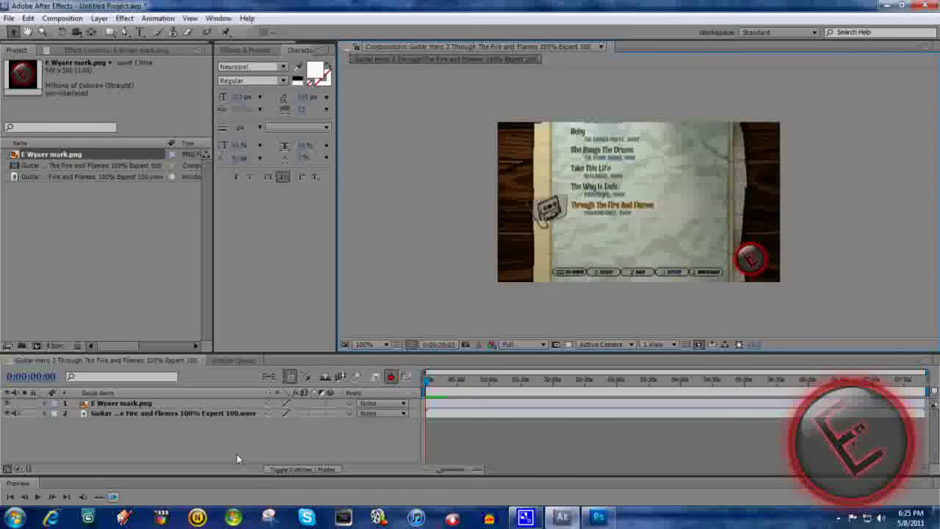
pyautogui.click(114, 498)
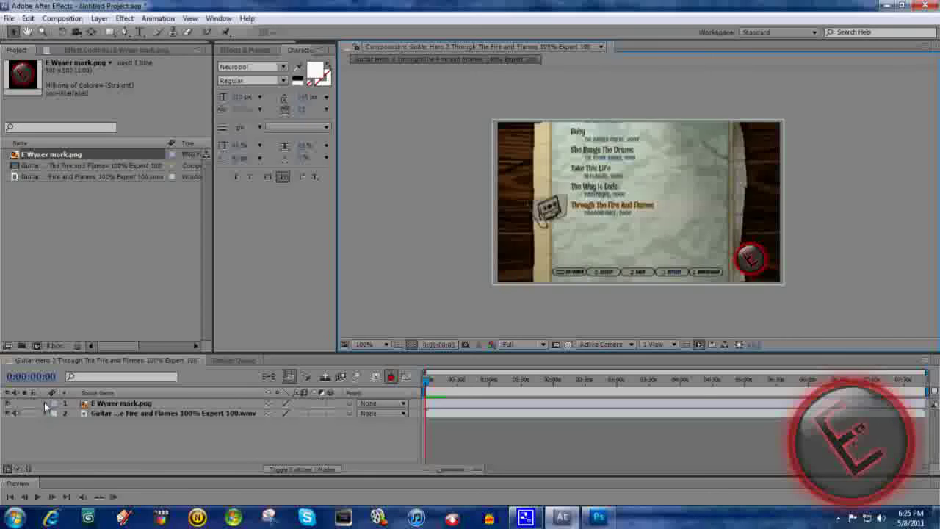
pyautogui.click(44, 404)
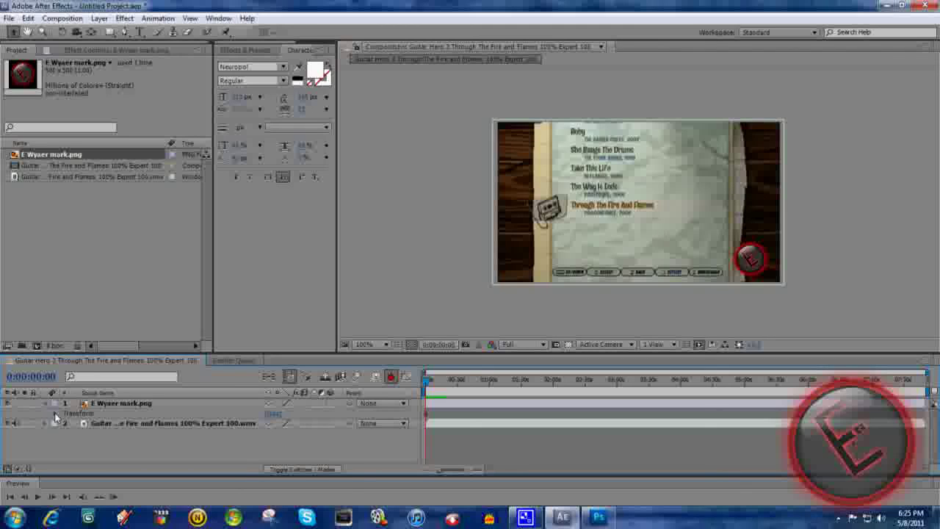
# Set a starting Opacity keyframe on the logo layer to make it semi-transparent.
pyautogui.click(56, 414)
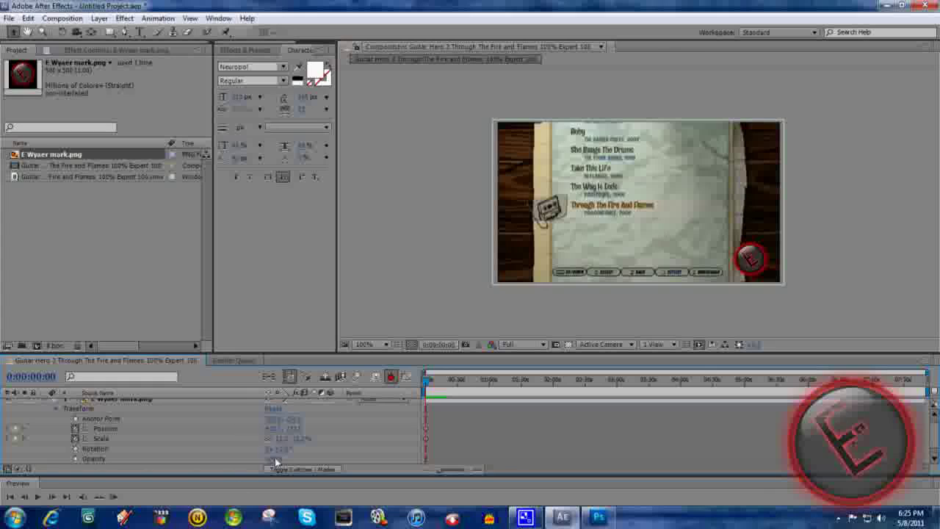
pyautogui.hotkey('alt', 'shift', 't')
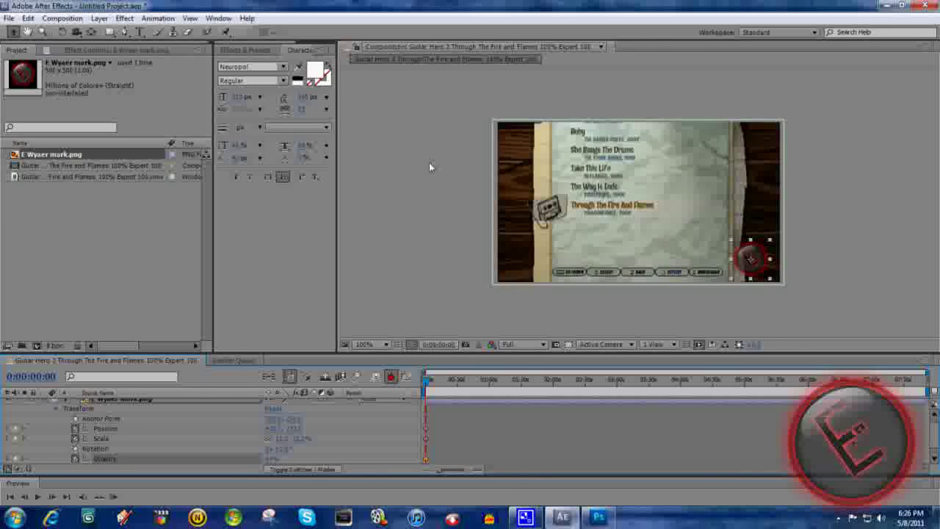
pyautogui.click(518, 521)
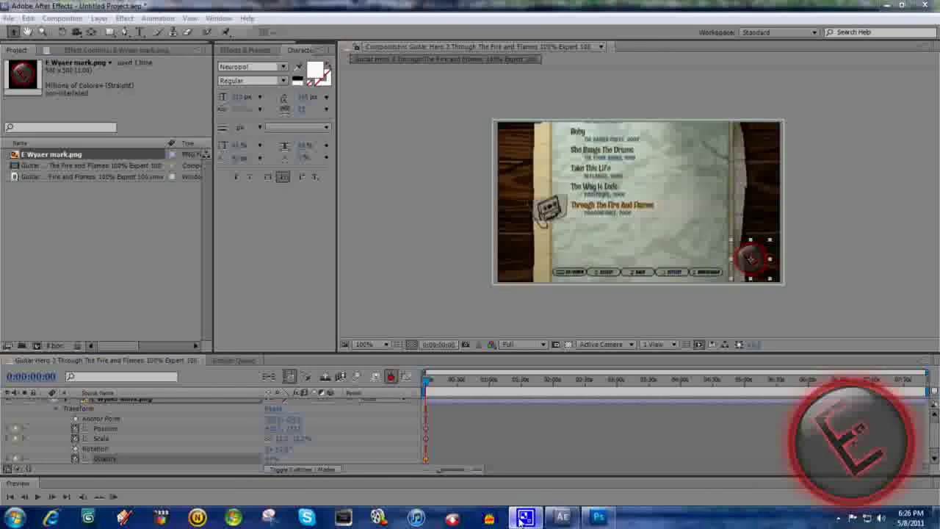
pyautogui.click(838, 519)
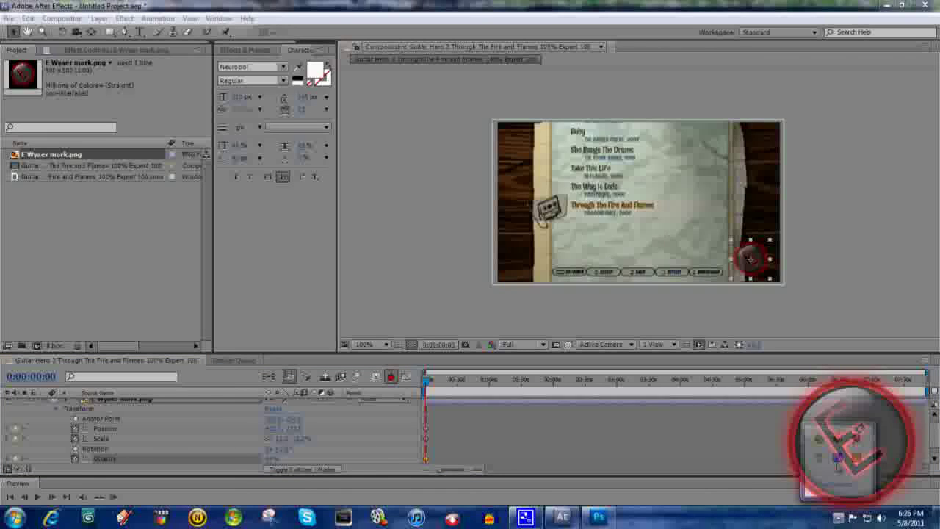